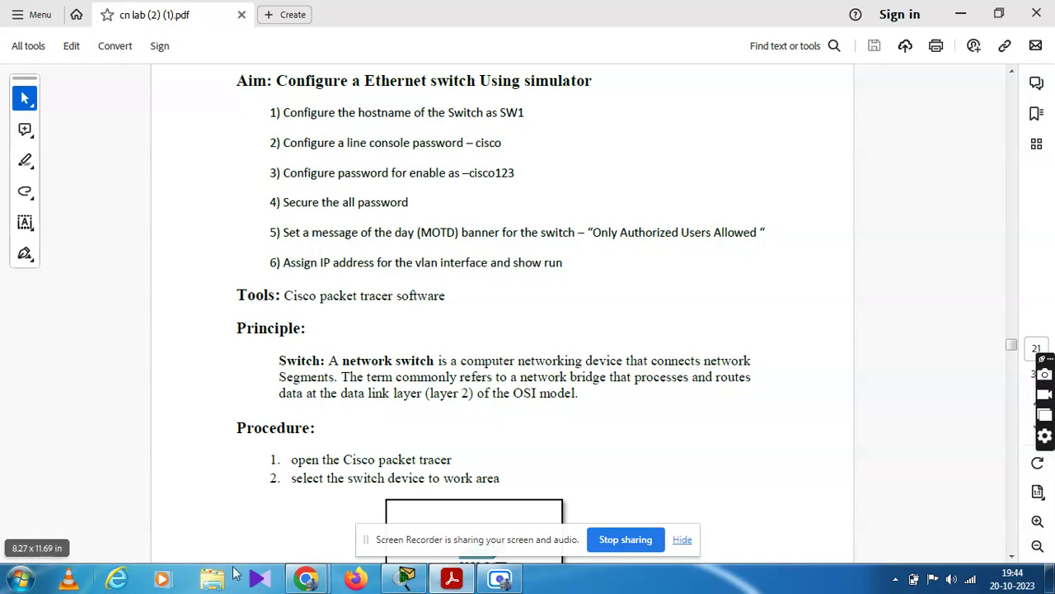
# - After reading the lab aims in the PDF, bring Cisco Packet Tracer to the front
pyautogui.click(418, 586)
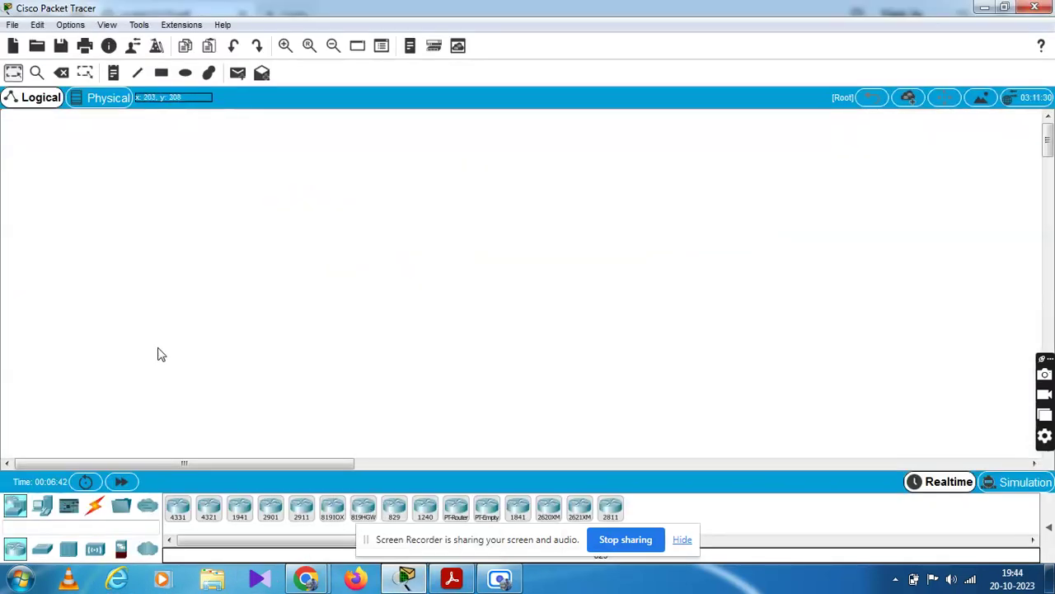
# - Place a 2960 switch from the Switches category onto the logical workspace as Switch0
pyautogui.click(46, 557)
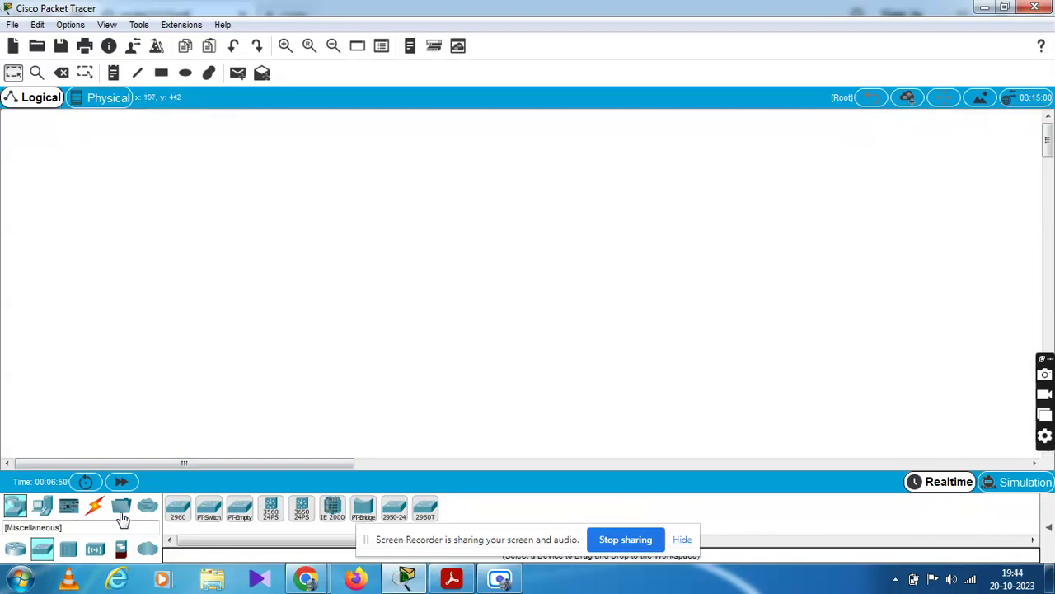
pyautogui.moveTo(178, 507); pyautogui.dragTo(417, 264)
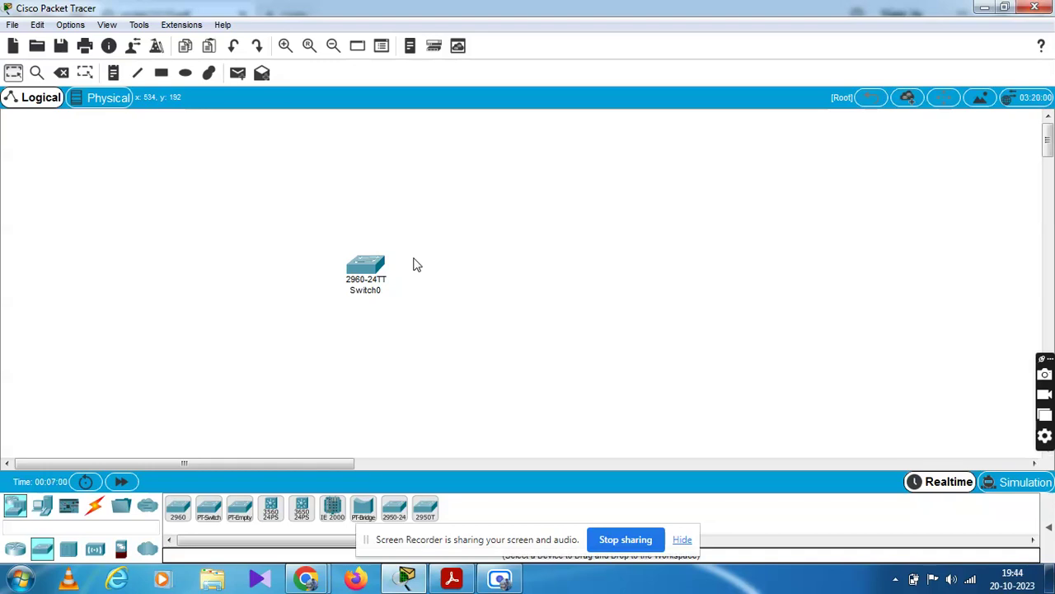
# - Open Switch0's device window on its CLI tab showing the boot output
pyautogui.click(366, 269)
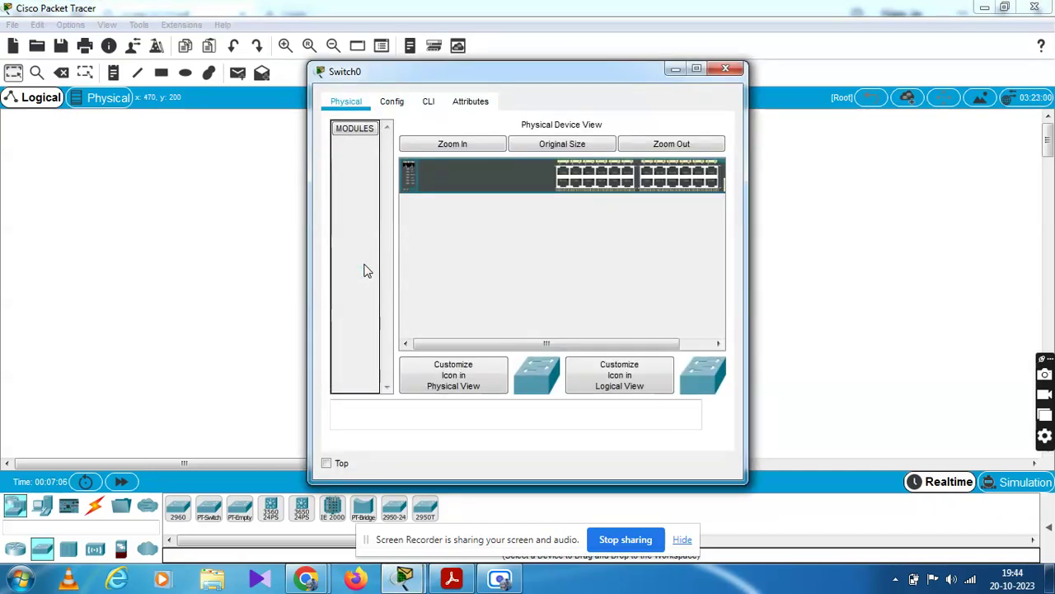
pyautogui.click(429, 103)
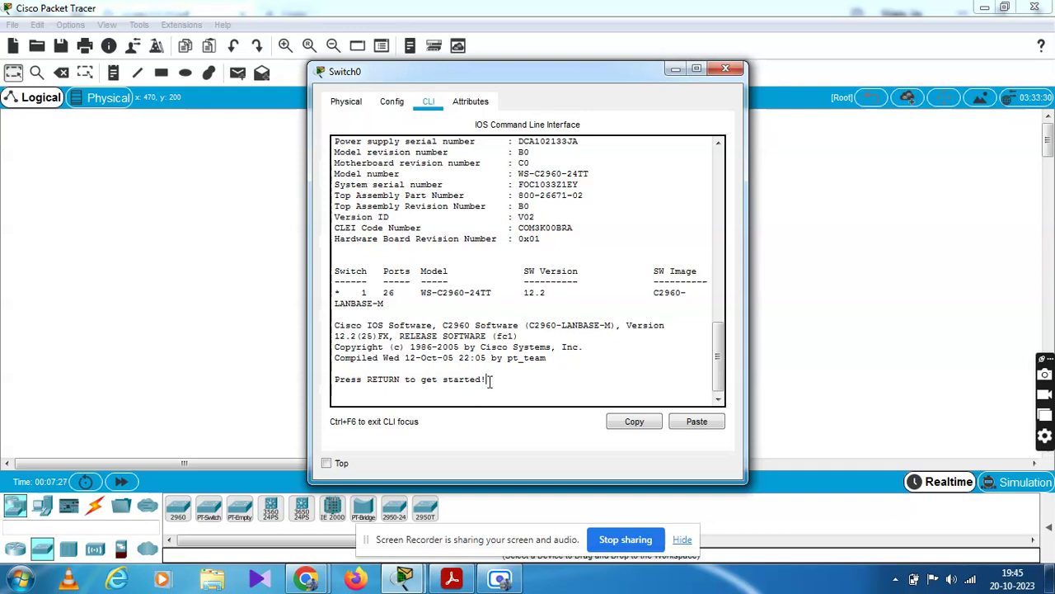
# - Run enable, then conf t, to reach the Switch(config)# prompt
pyautogui.press('Return')
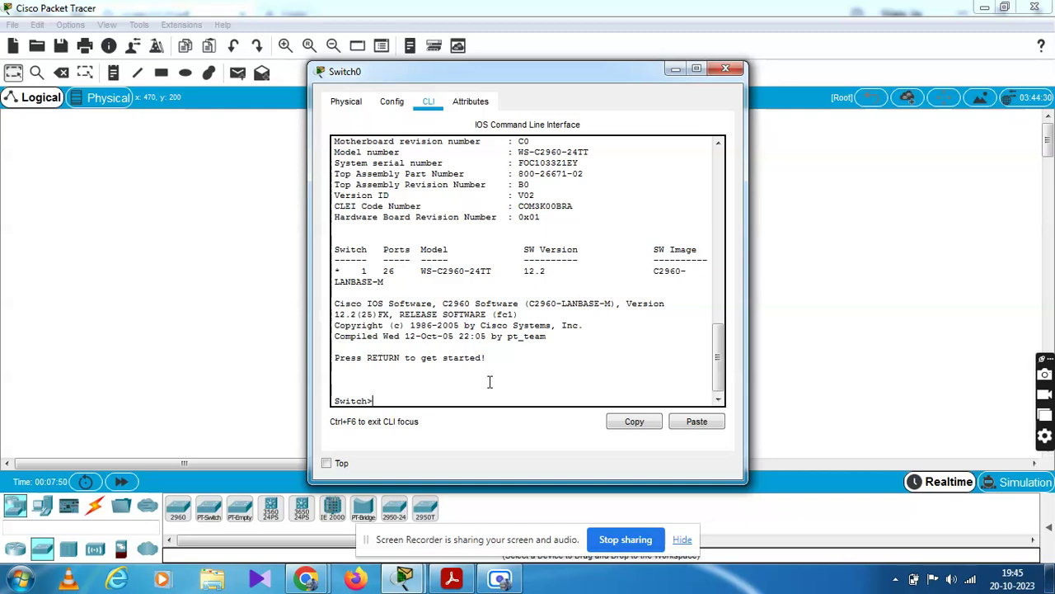
pyautogui.write('enable')
pyautogui.press('Return')
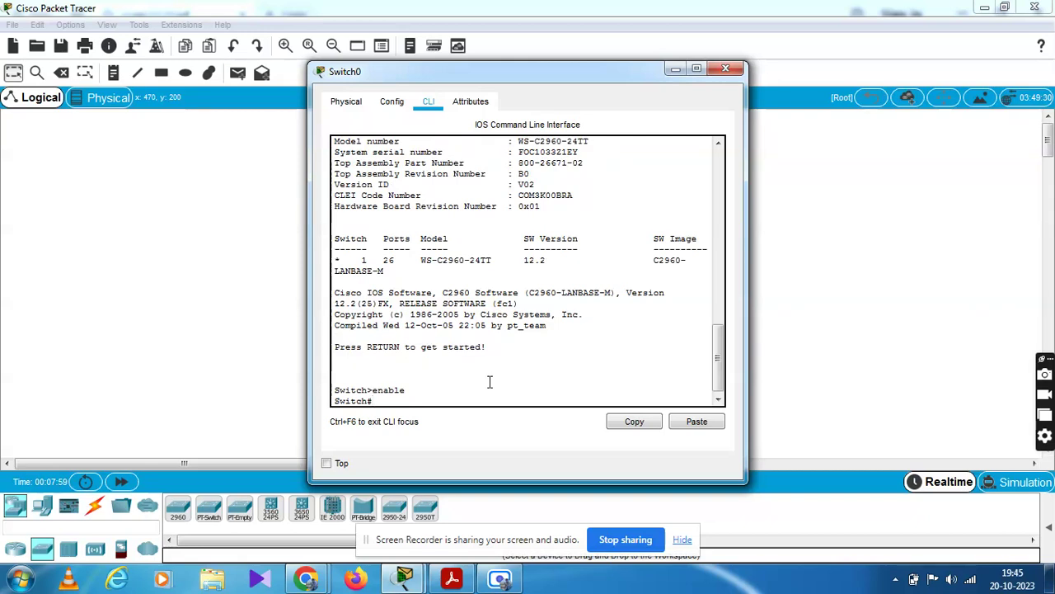
pyautogui.write('conf t')
pyautogui.press('Return')
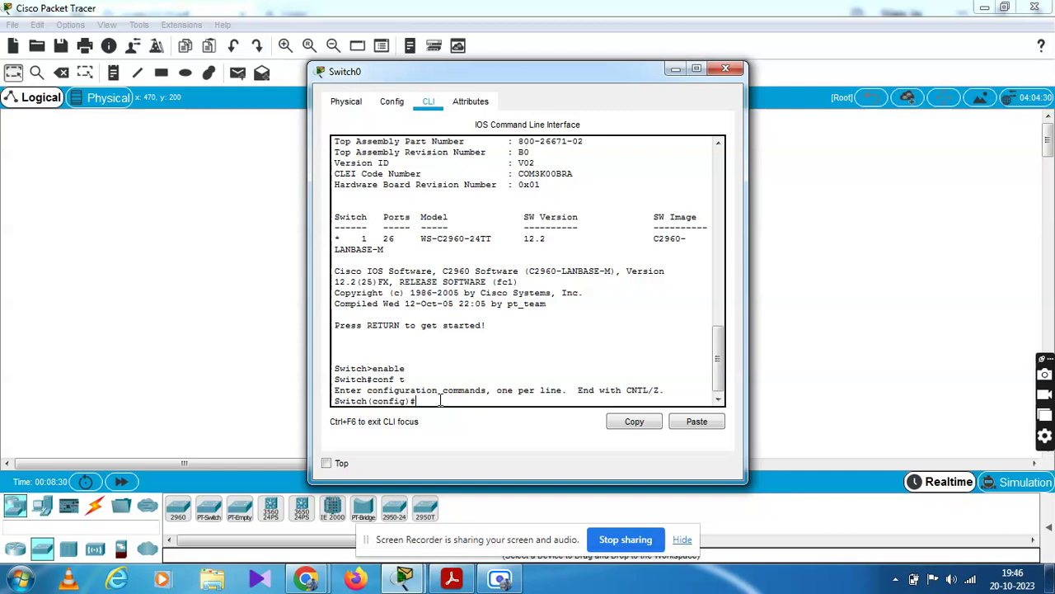
# - Apply hostname SW1, then exit configuration mode back to the SW1# prompt
pyautogui.write('hostname SW1')
pyautogui.press('Return')
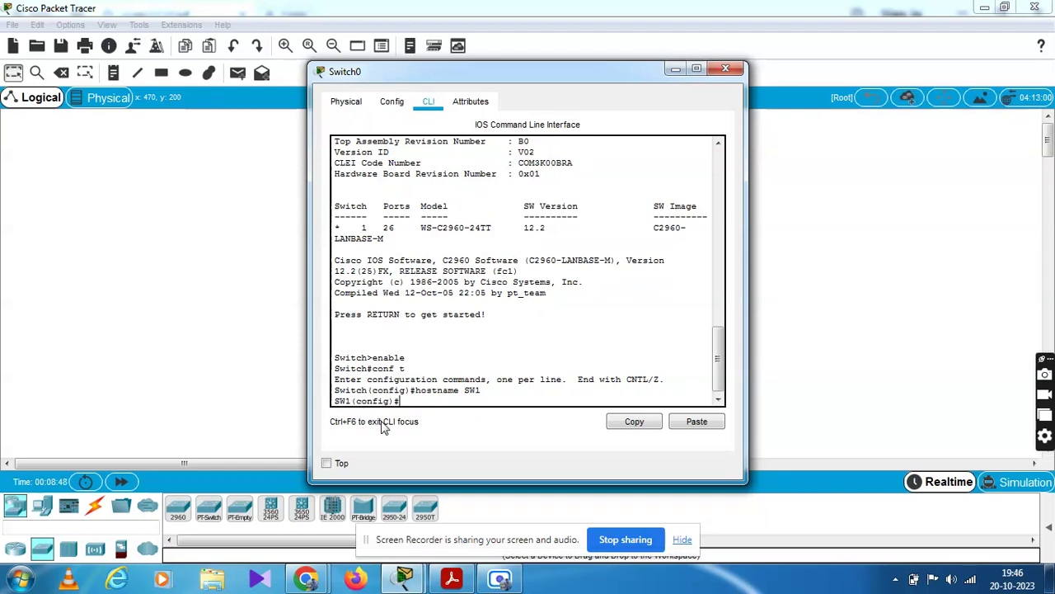
pyautogui.write('exit')
pyautogui.press('Return')
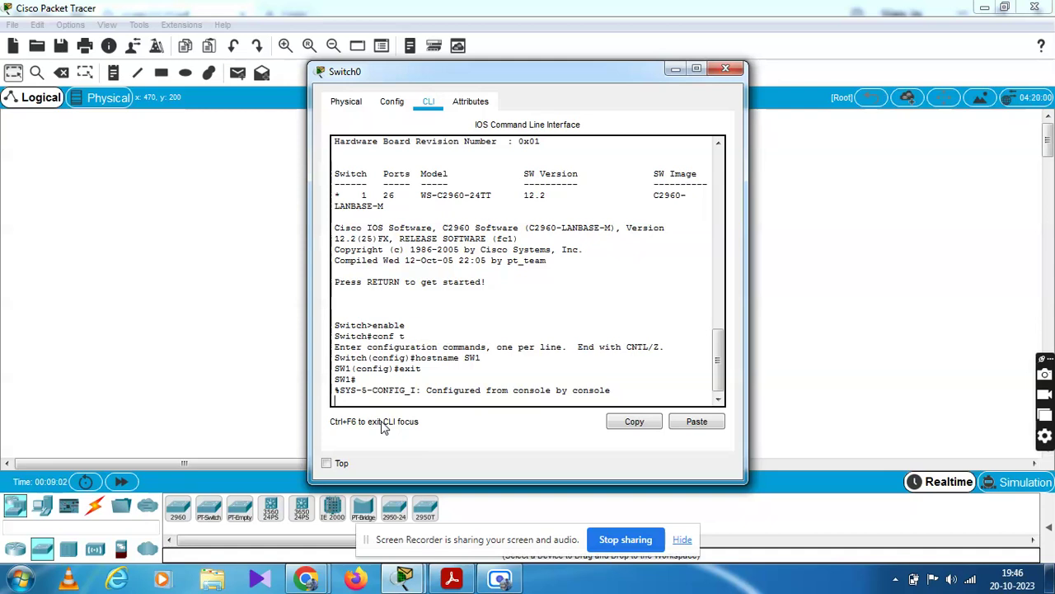
pyautogui.press('Return')
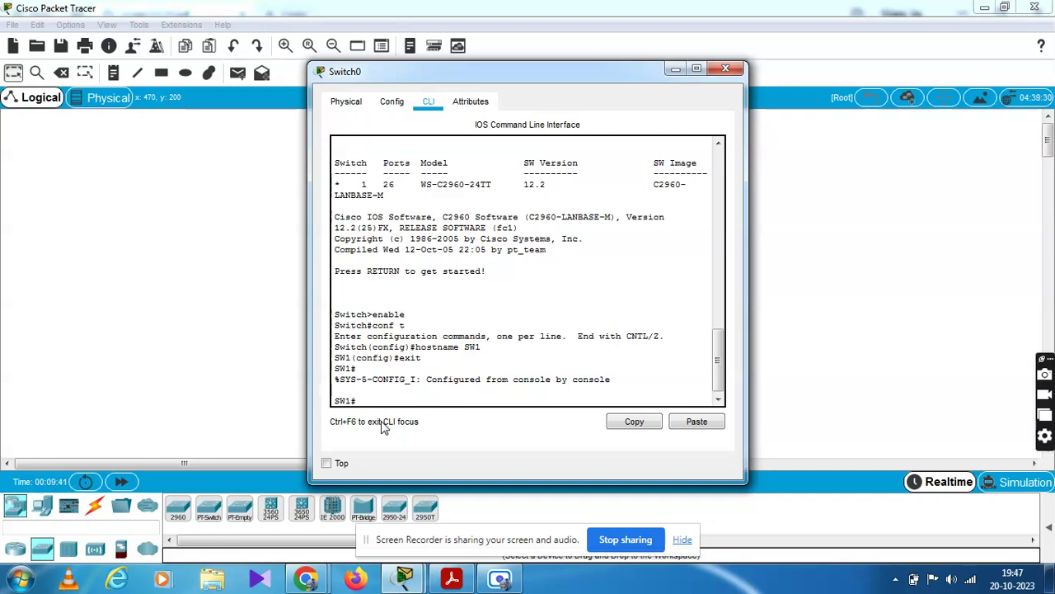
# - Enter global configuration with conf t and switch into console line 0 configuration
pyautogui.write('onf t')
pyautogui.press('Return')
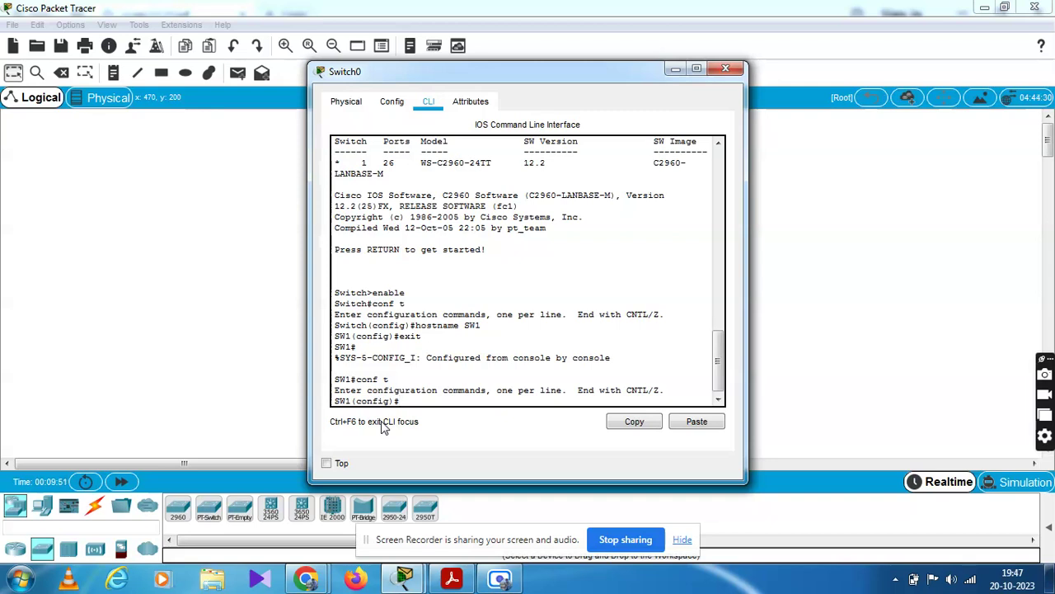
pyautogui.write('line console 0')
pyautogui.press('Return')
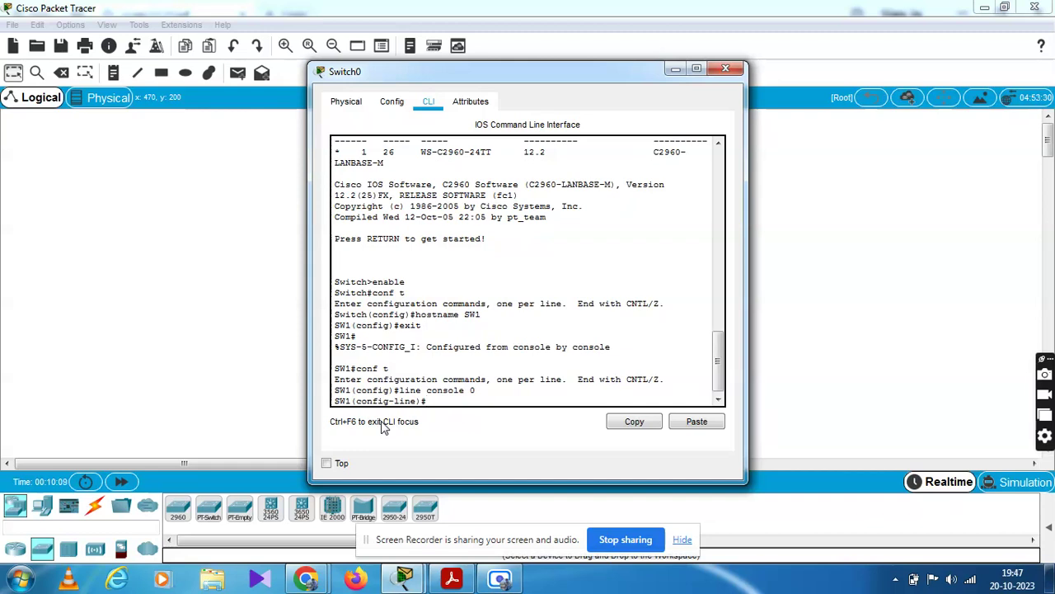
# - Give console line 0 a password, enable login on it, and exit to global configuration
pyautogui.write('password c')
pyautogui.write('isco')
pyautogui.press('Return')
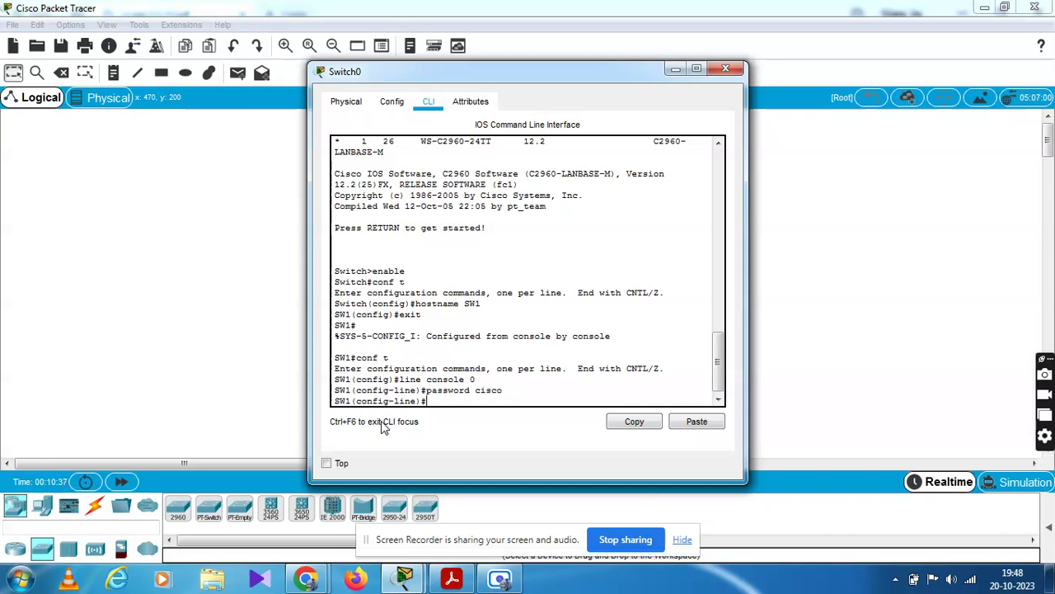
pyautogui.write('login')
pyautogui.press('Return')
pyautogui.write('e')
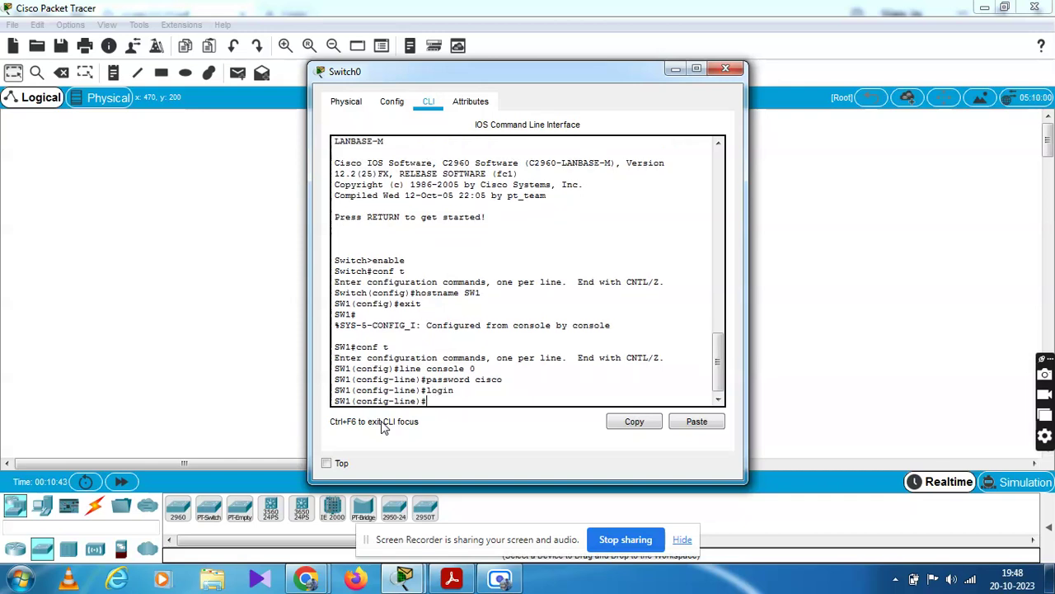
pyautogui.write('xit')
pyautogui.press('Return')
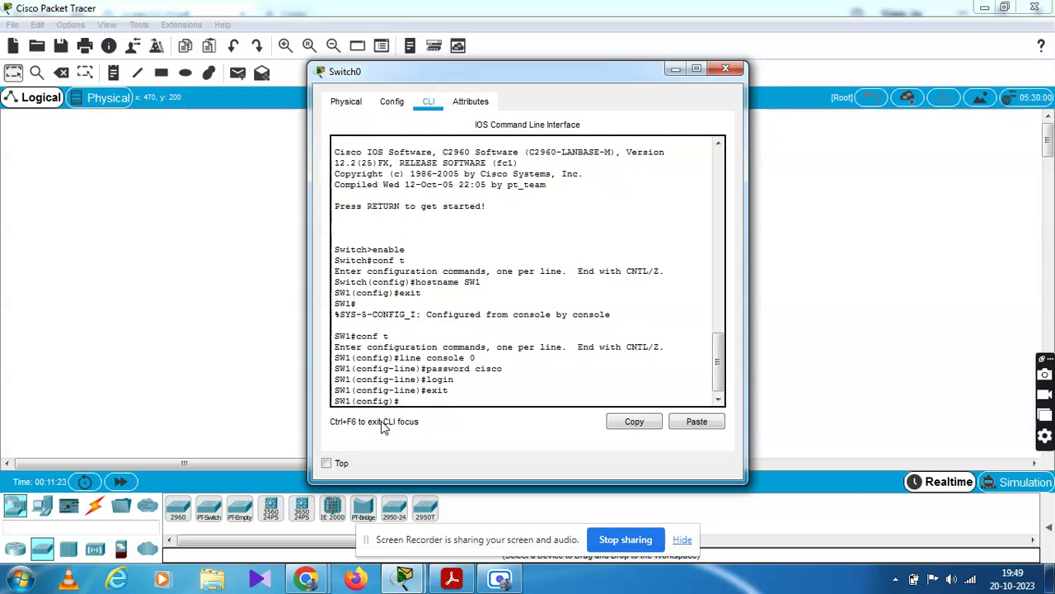
# - Apply an enable password to SW1 from the SW1(config)# prompt
pyautogui.write('nable password cisco123')
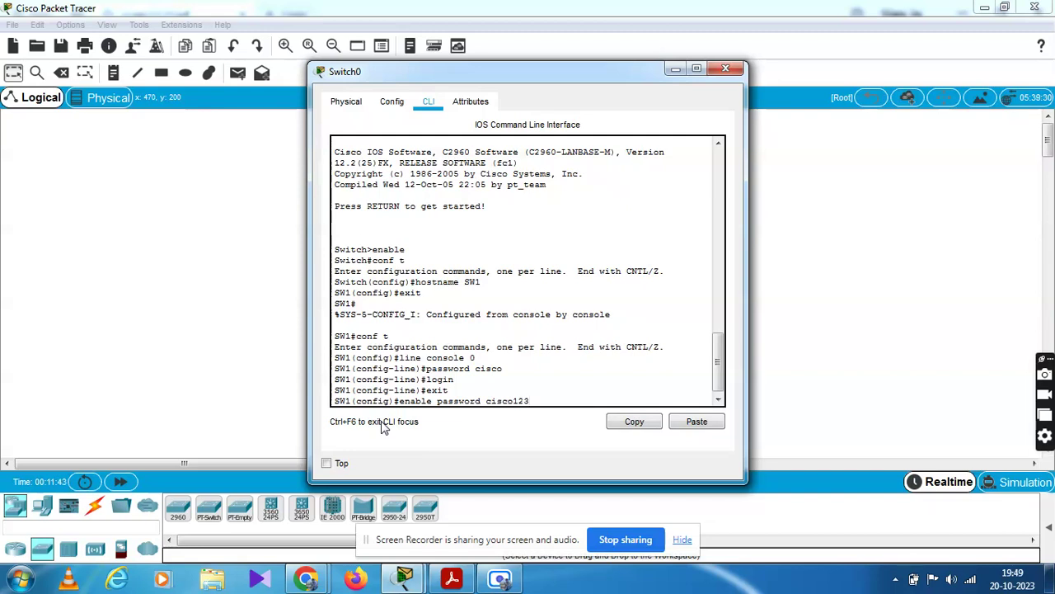
pyautogui.press('Return')
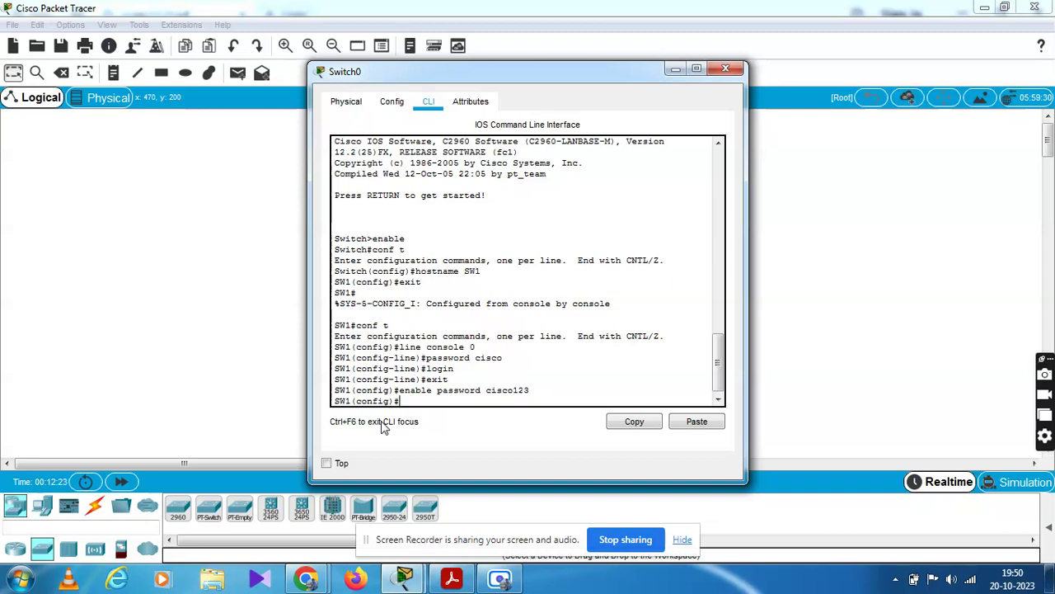
# - Write out 'service password-encryption' at the SW1(config)# prompt, fixing the typo, without entering it
pyautogui.write('service password-encr')
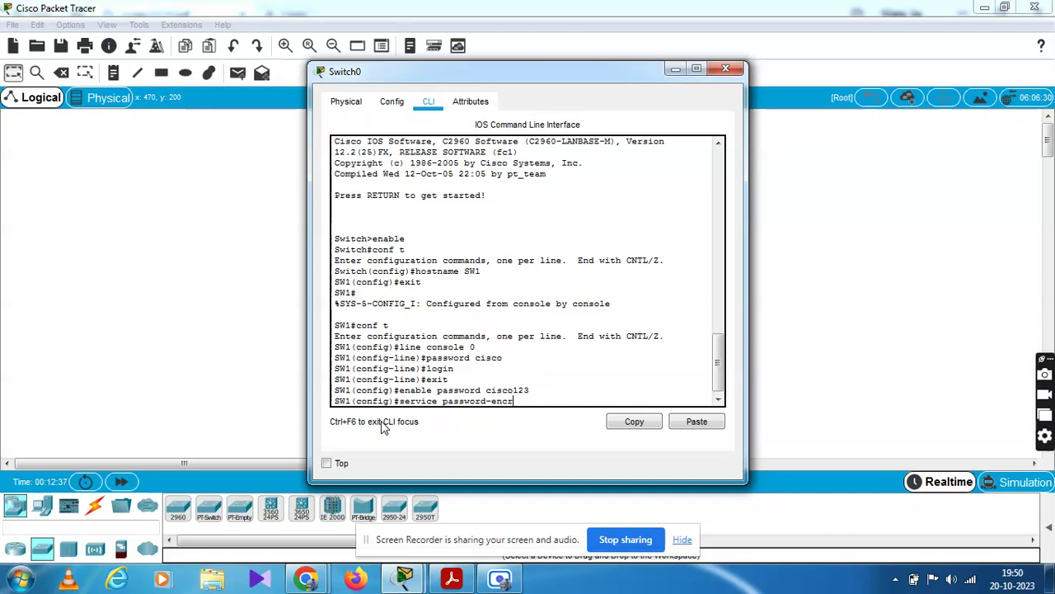
pyautogui.write('ypto')
pyautogui.press('BackSpace')
pyautogui.write('ion')
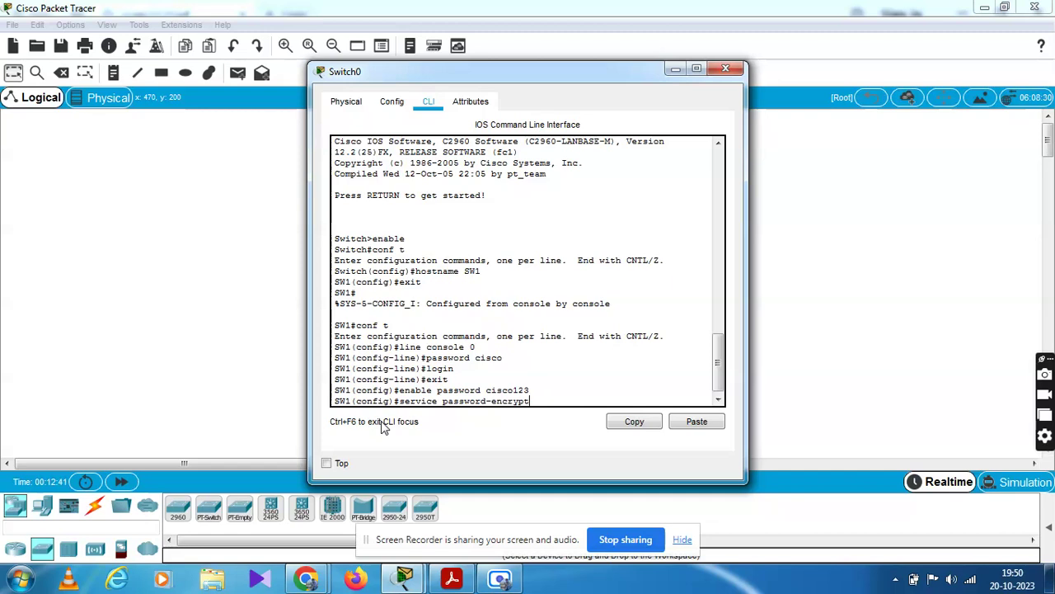
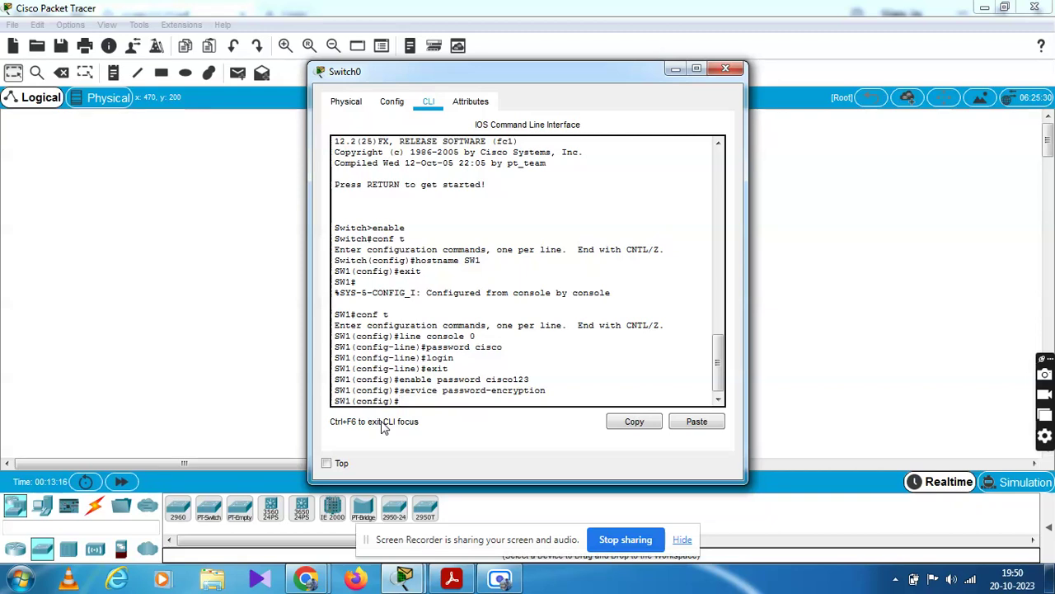
# - Set SW1's banner motd to $Only Authorized Users Allowed$
pyautogui.write('banner mot')
pyautogui.write('$Only Authorized')
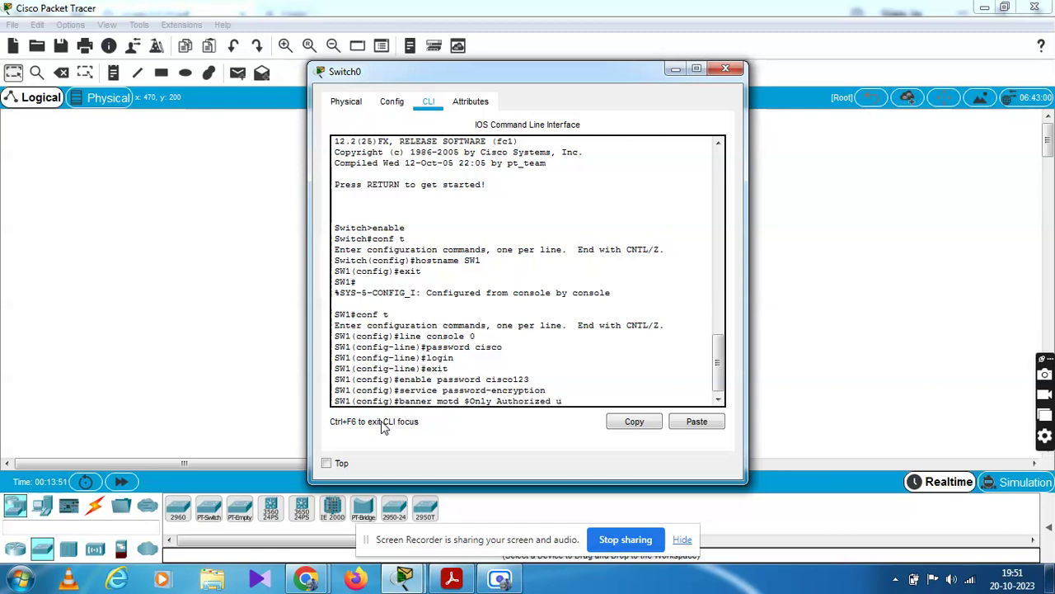
pyautogui.write(' Users Allowed$')
pyautogui.press('Return')
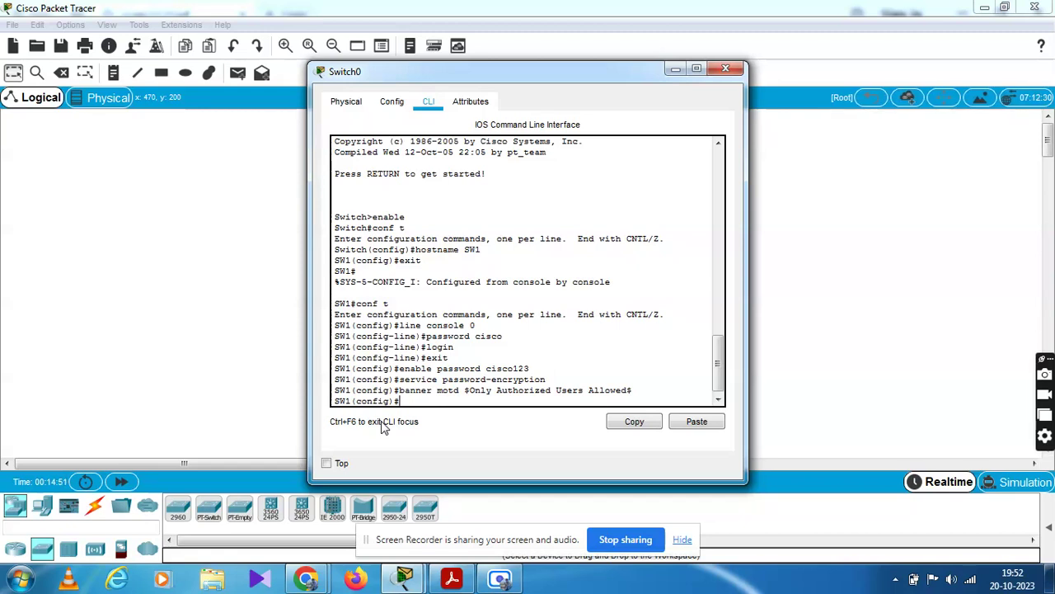
# - Assign interface vlan1 the address 192.168.1.100 with mask 255.255.255.0
pyautogui.write('interface vlan1')
pyautogui.press('Return')
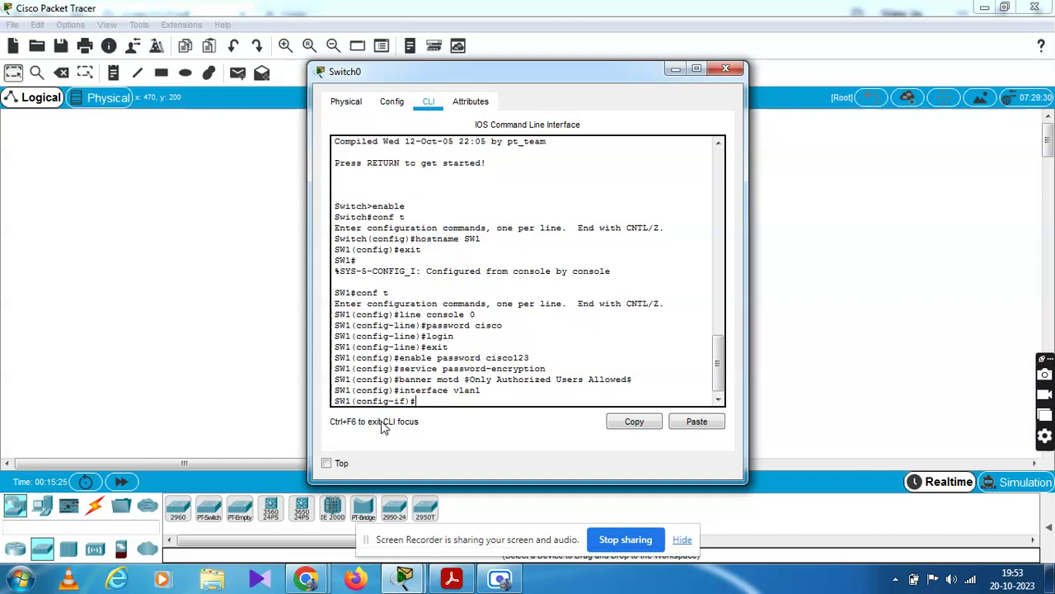
pyautogui.write('ip address 192.168.1.100')
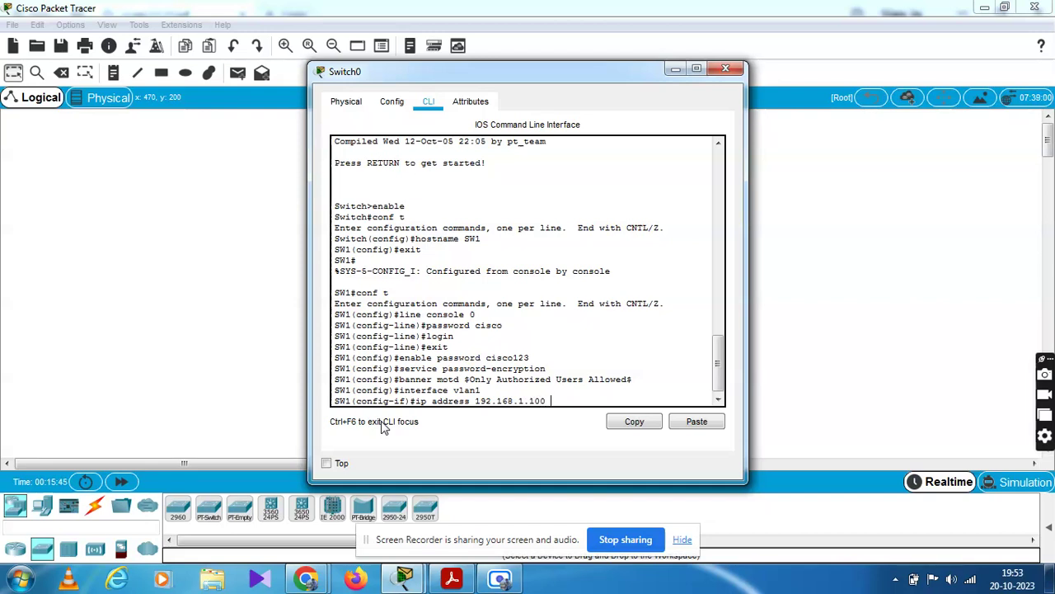
pyautogui.write('255.255.255.0')
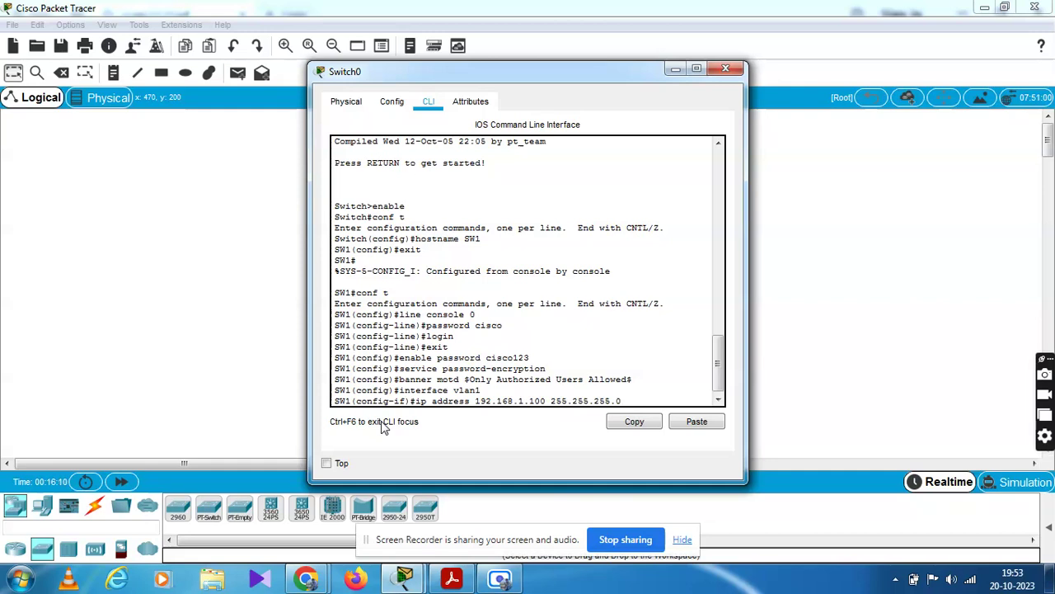
pyautogui.press('Return')
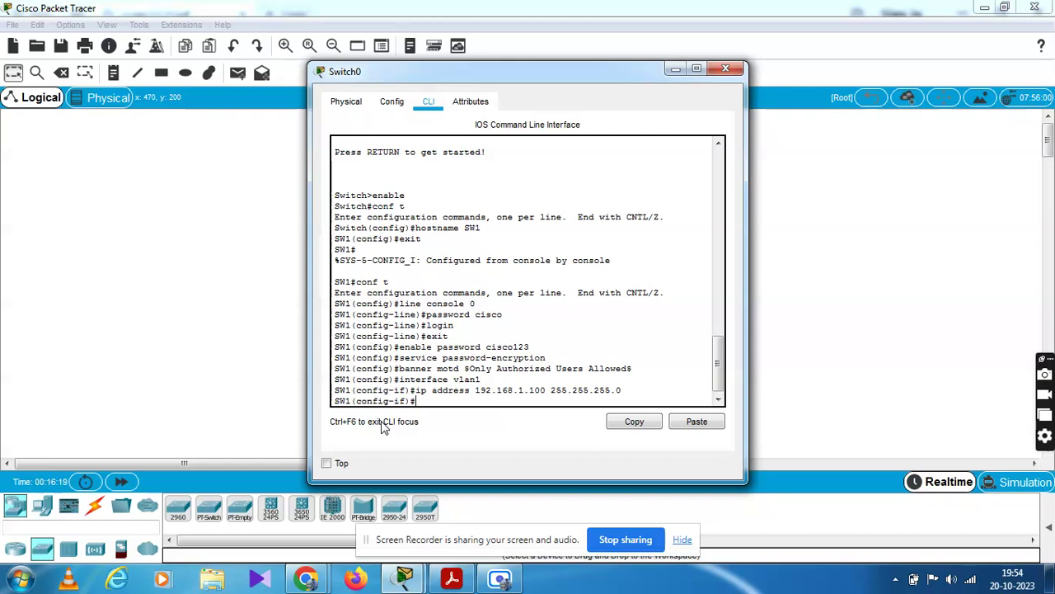
# - Bring VLAN 1 up with no shutdown and type exit to leave it
pyautogui.write('sho')
pyautogui.press('BackSpace')
pyautogui.write('utdown')
pyautogui.press('Return')
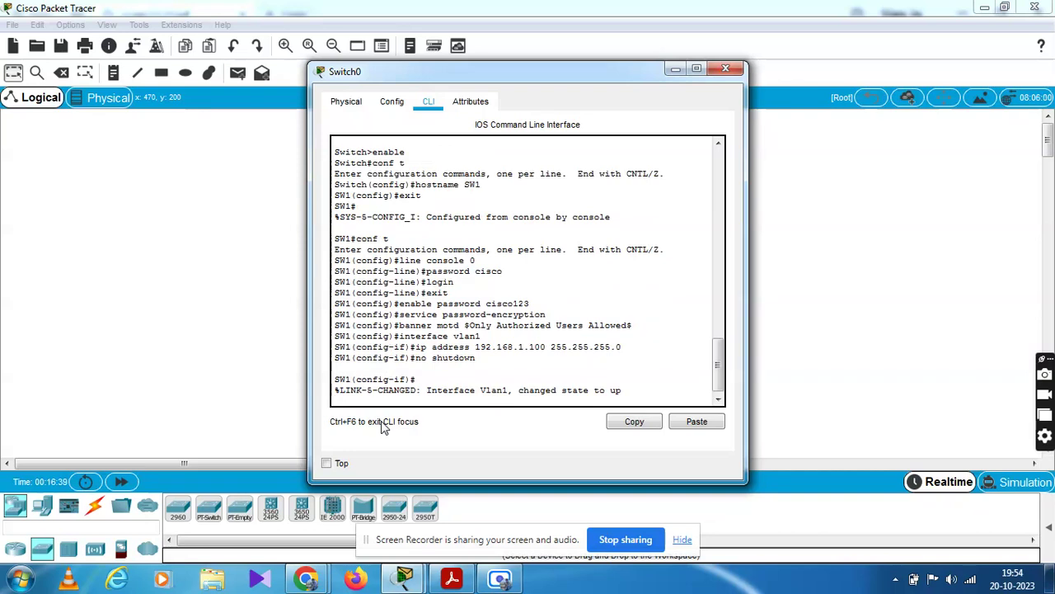
pyautogui.press('Return')
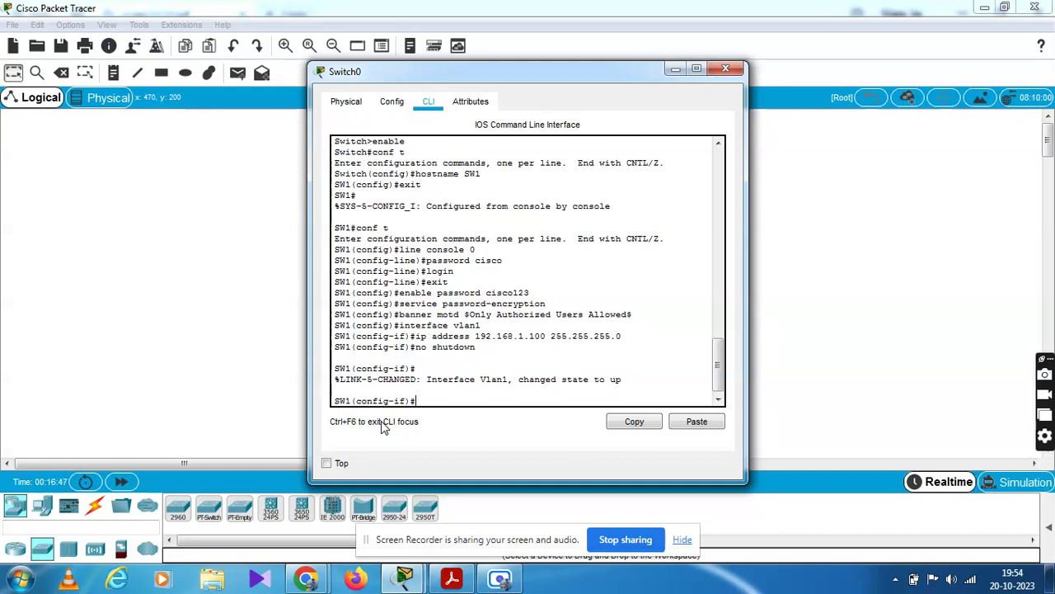
pyautogui.write('exit')
# - Give interface vlan3 address 192.168.1.101 255.255.255.0 and enable it with no shutdown
pyautogui.press('Return')
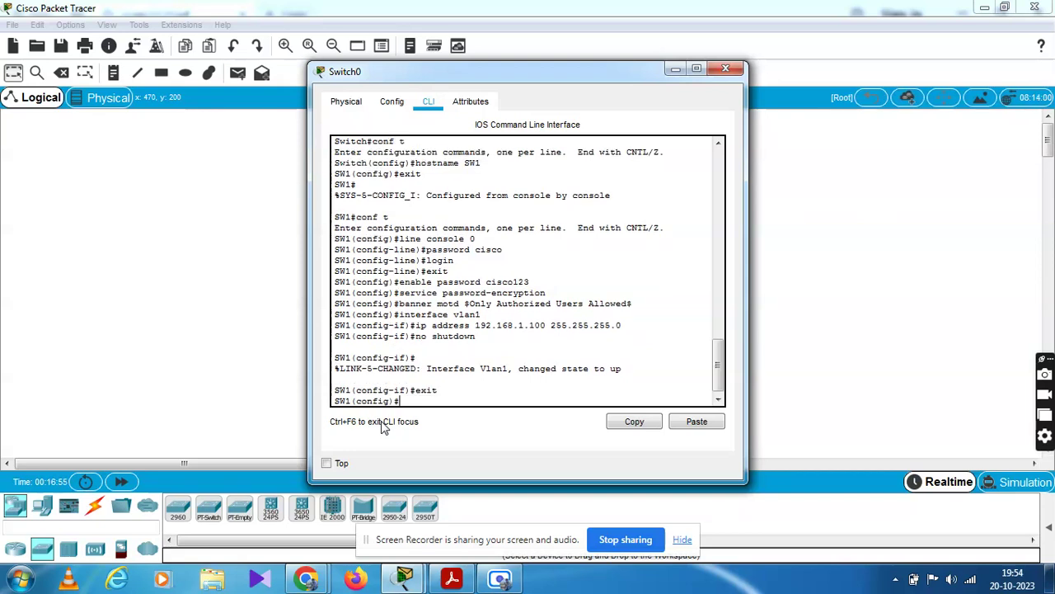
pyautogui.write('interface vlan3')
pyautogui.press('Return')
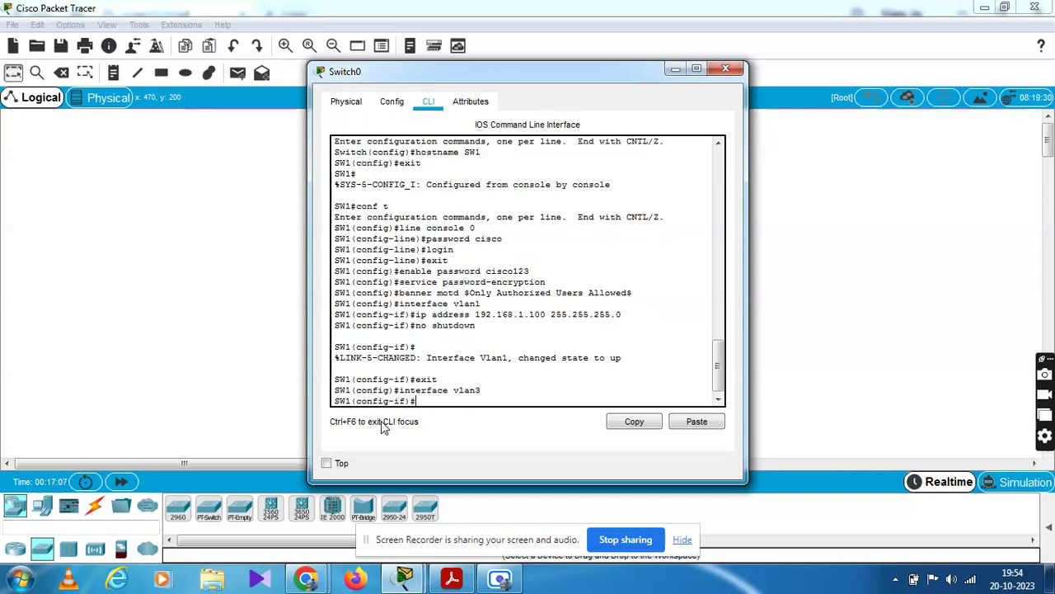
pyautogui.write('ip address 192.168.1.101')
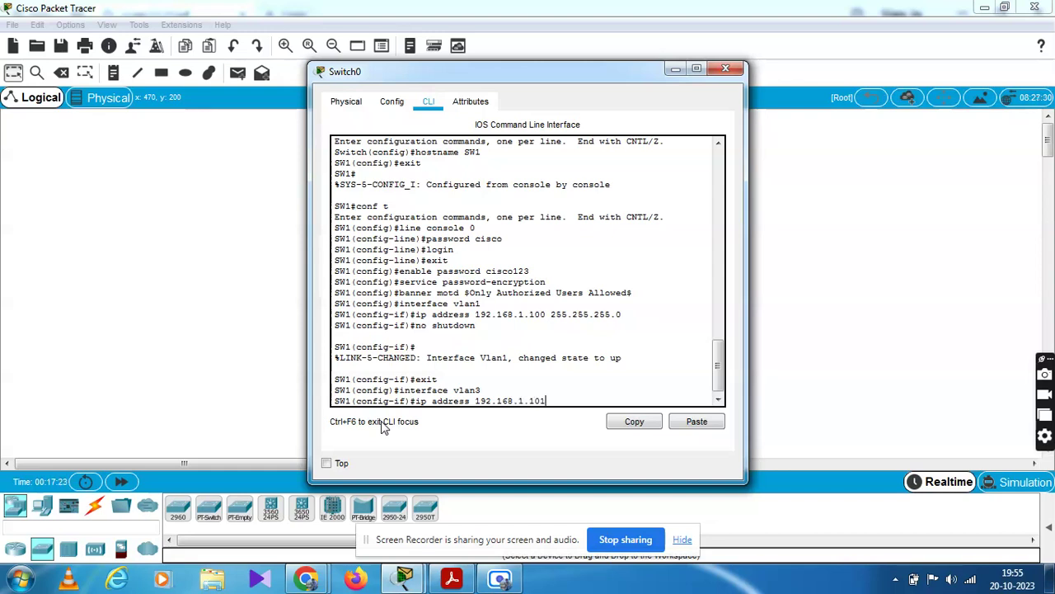
pyautogui.write(' 255.255.255.0')
pyautogui.press('Return')
pyautogui.write('no shutdow')
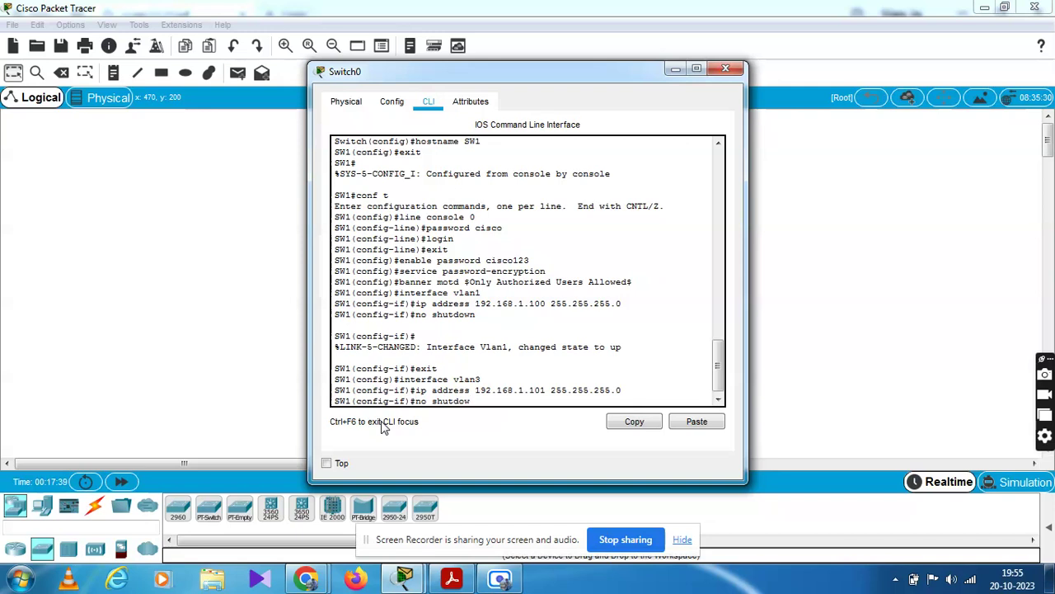
pyautogui.write('n')
pyautogui.press('Return')
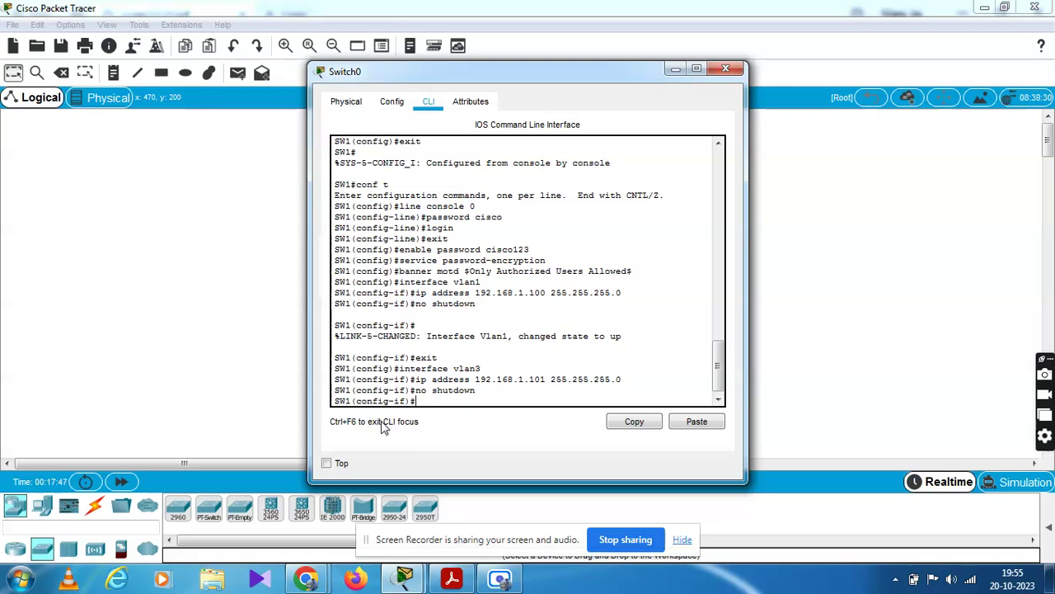
# - Exit interface and global configuration modes back to the SW1# prompt
pyautogui.write('exit')
pyautogui.press('Return')
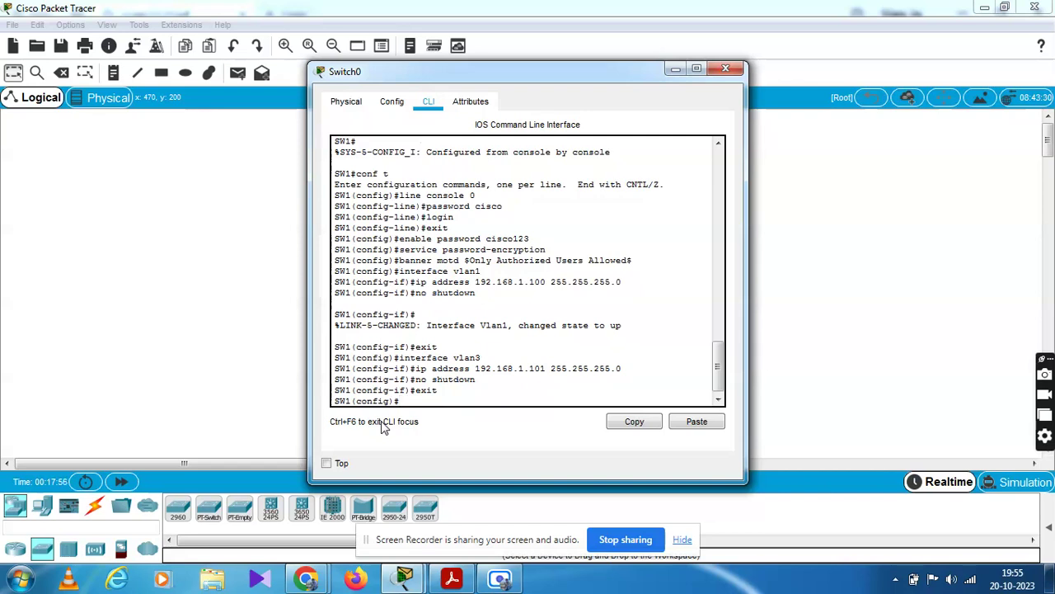
pyautogui.write('exit')
pyautogui.press('Return')
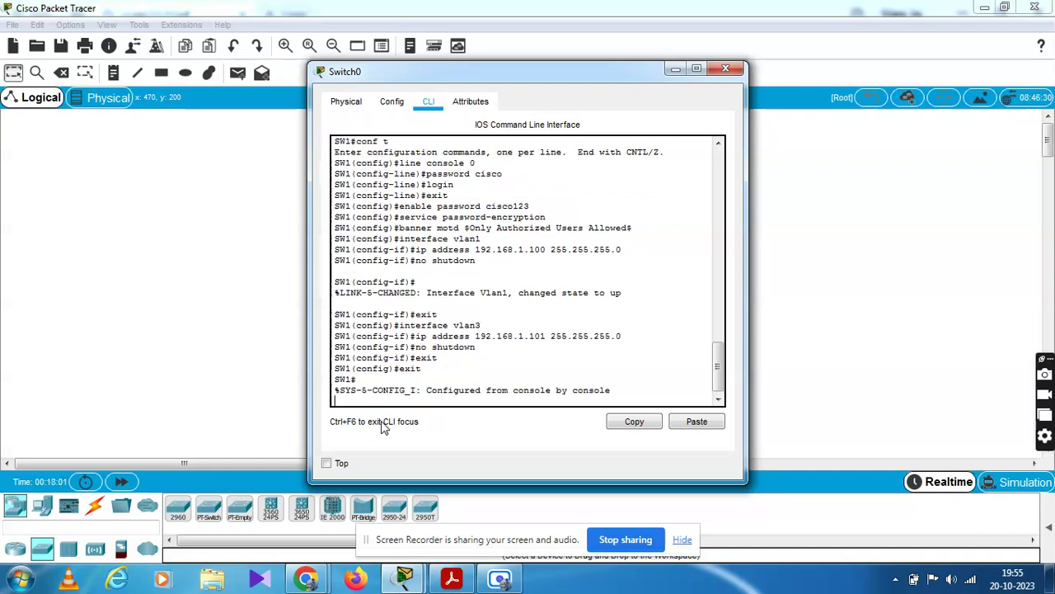
pyautogui.press('Return')
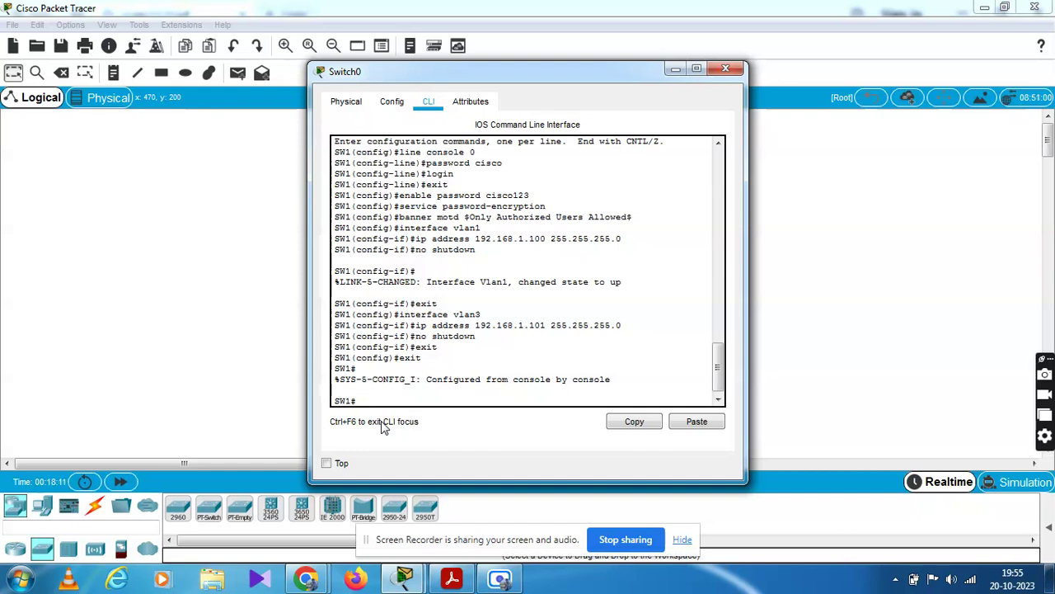
# - Display SW1's running configuration with show run, fixing a typo first
pyautogui.write('showru')
pyautogui.press('BackSpace')
pyautogui.press('BackSpace')
pyautogui.write('run')
pyautogui.press('Return')
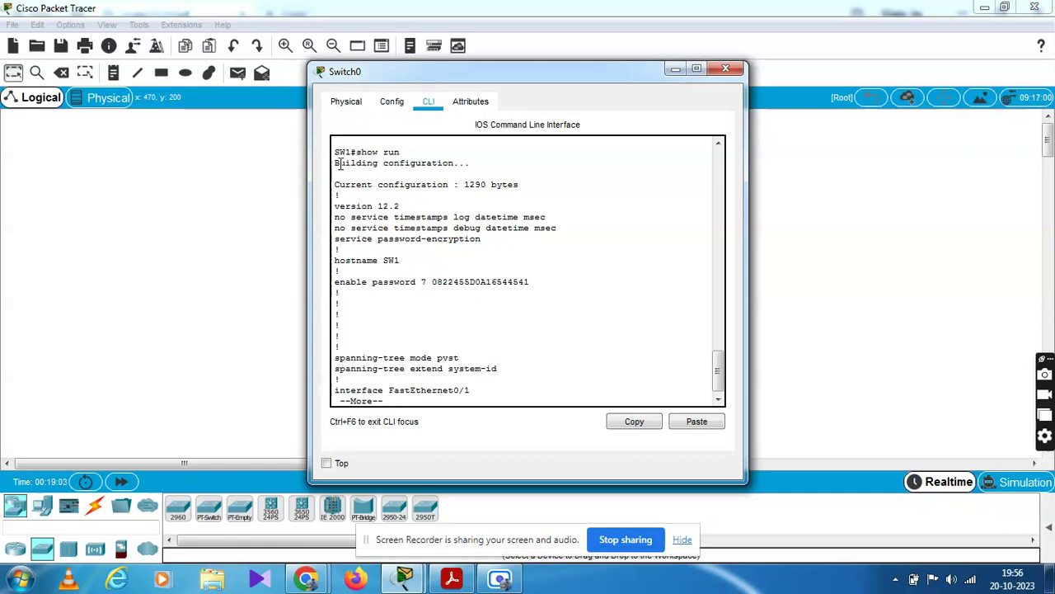
# - Highlight the Building configuration line and encrypted enable password, then quit the listing
pyautogui.moveTo(335, 164); pyautogui.dragTo(466, 164)
pyautogui.click(508, 170)
pyautogui.moveTo(432, 281); pyautogui.dragTo(520, 295)
pyautogui.press('q')
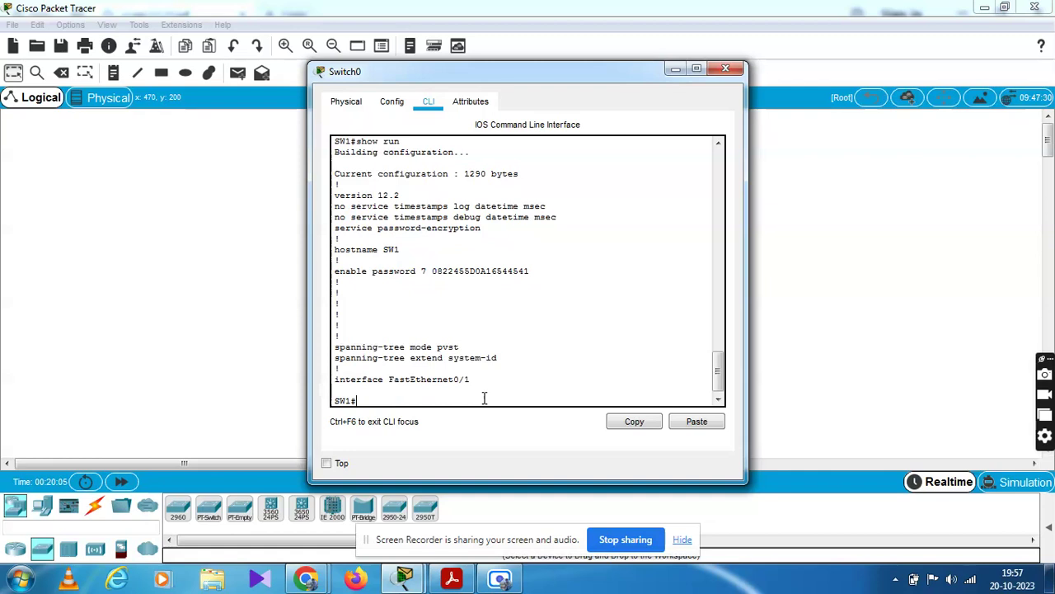
# - Log out of SW1's console and log back in with the console password
pyautogui.write('exit')
pyautogui.press('Return')
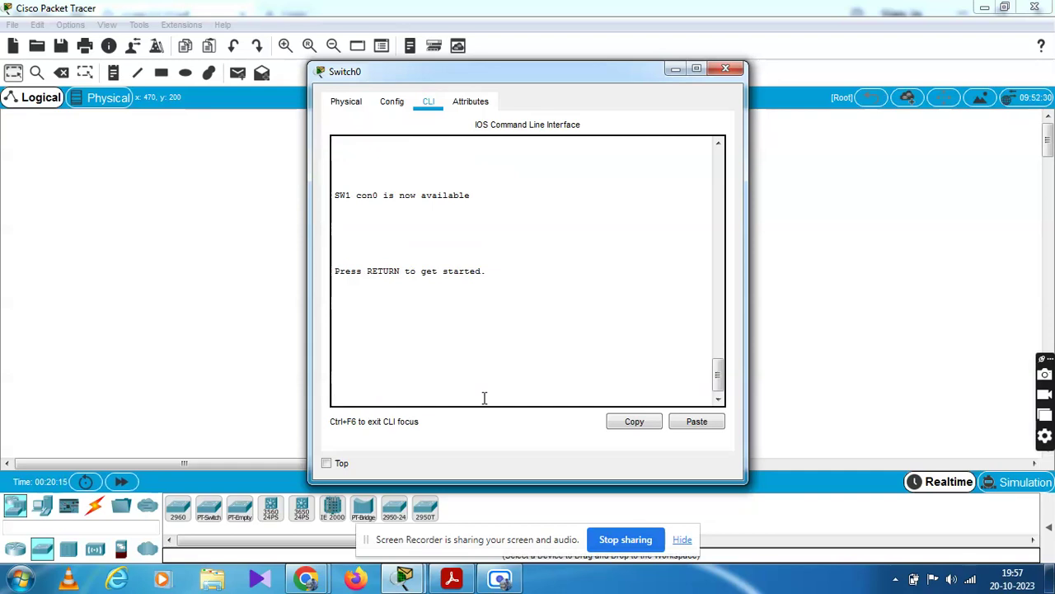
pyautogui.click(498, 271)
pyautogui.press('Return')
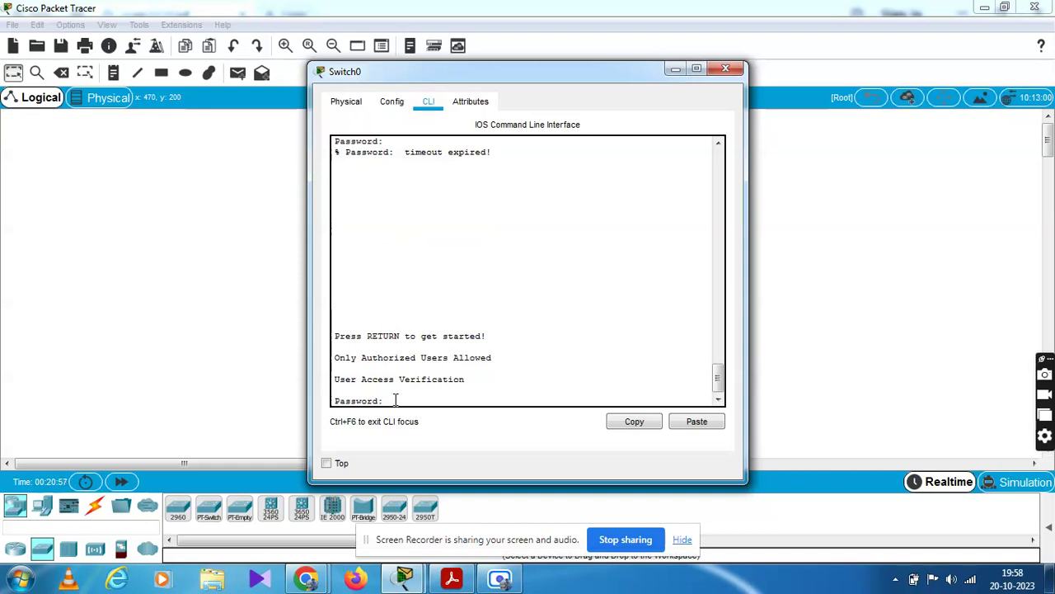
pyautogui.press('Return')
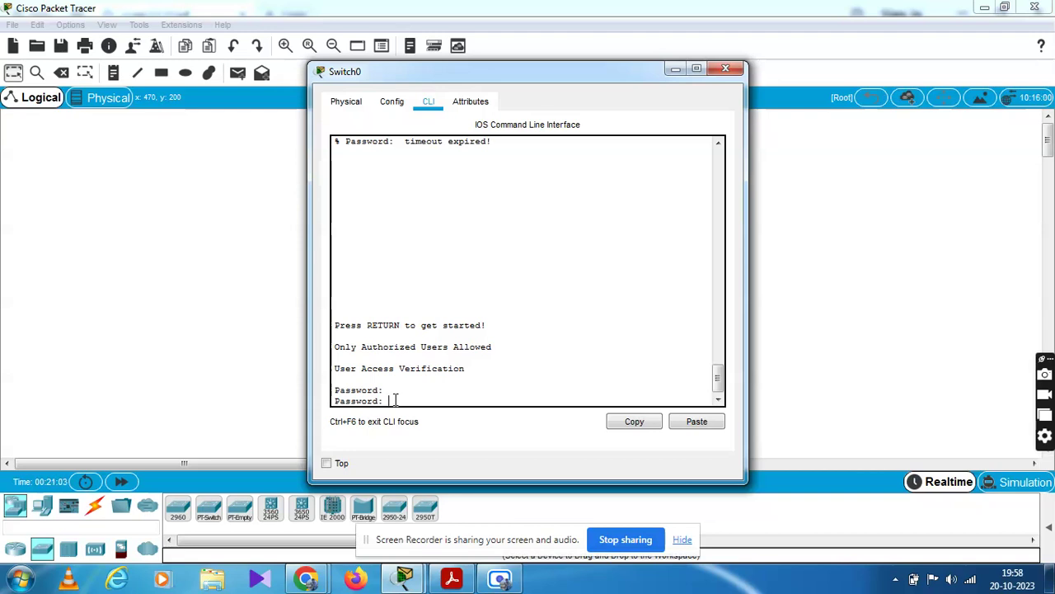
pyautogui.press('Return')
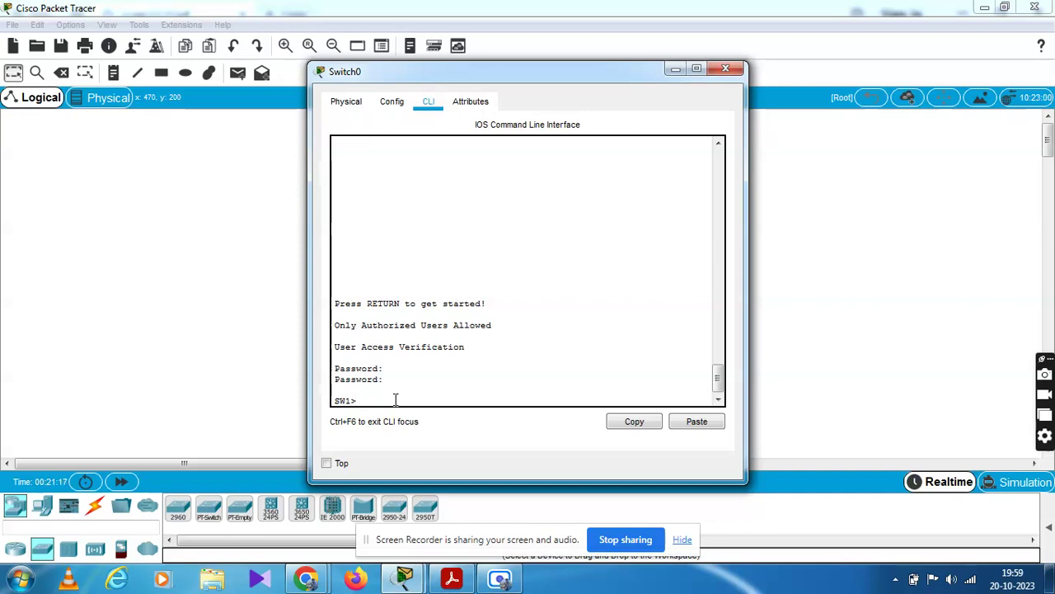
# - Enter privileged mode with enable and submit the enable password
pyautogui.write('enable')
pyautogui.press('Return')
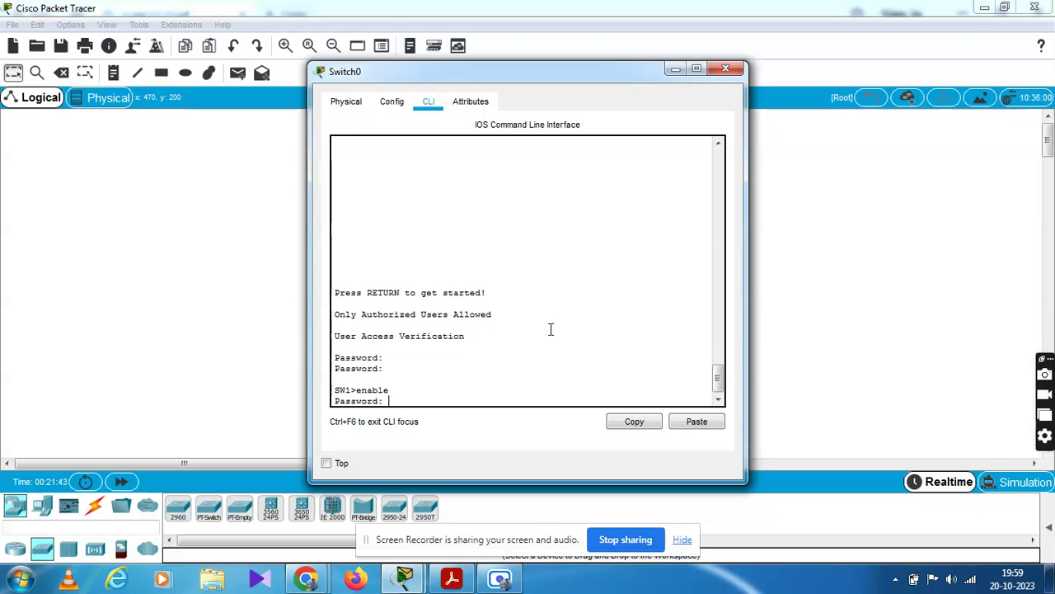
pyautogui.press('Return')
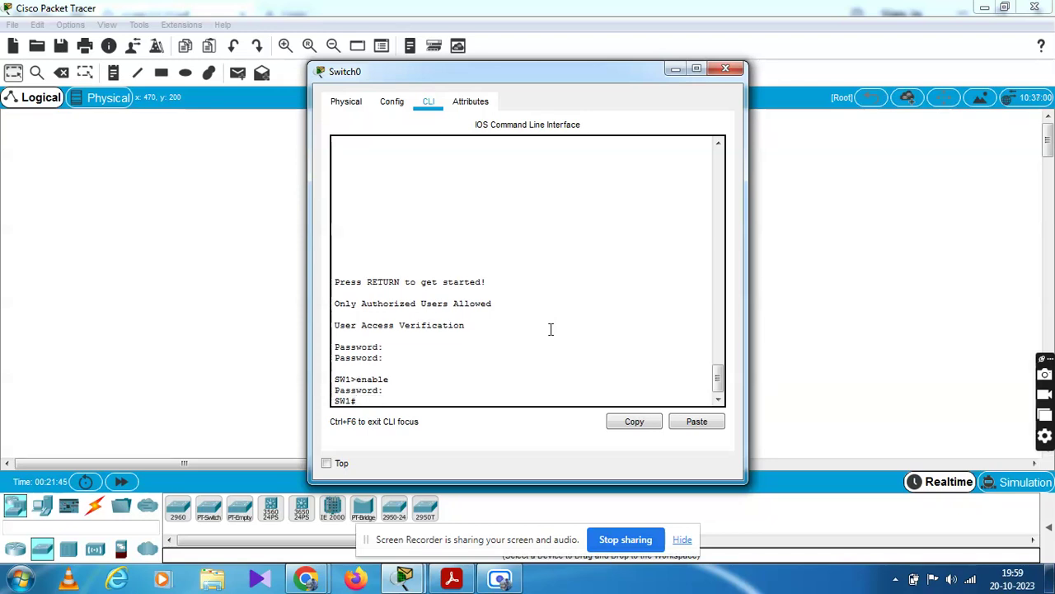